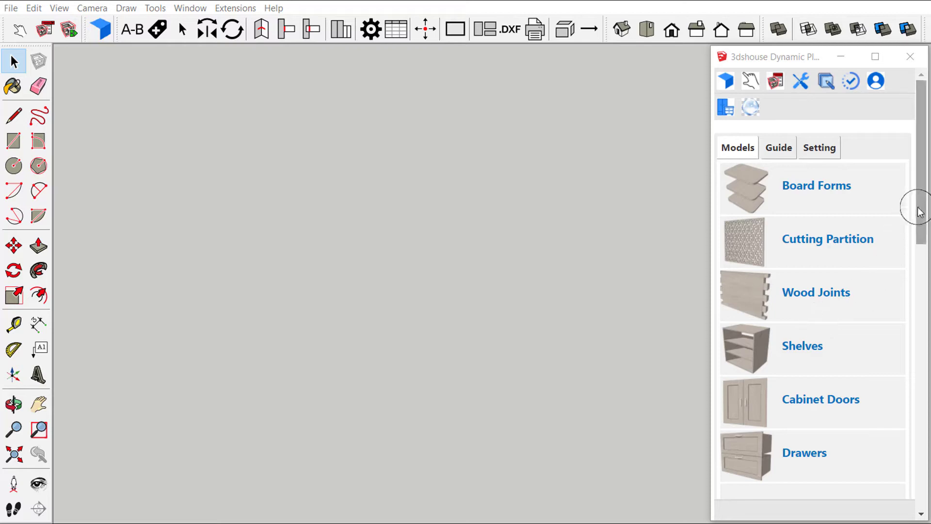
Step: Place the free No_Frame_Shelves rack from the 3dshouse Wine shelves > Wine Racks library
{"action": "left_click_drag", "start_coordinate": [920, 205], "coordinate": [923, 429]}
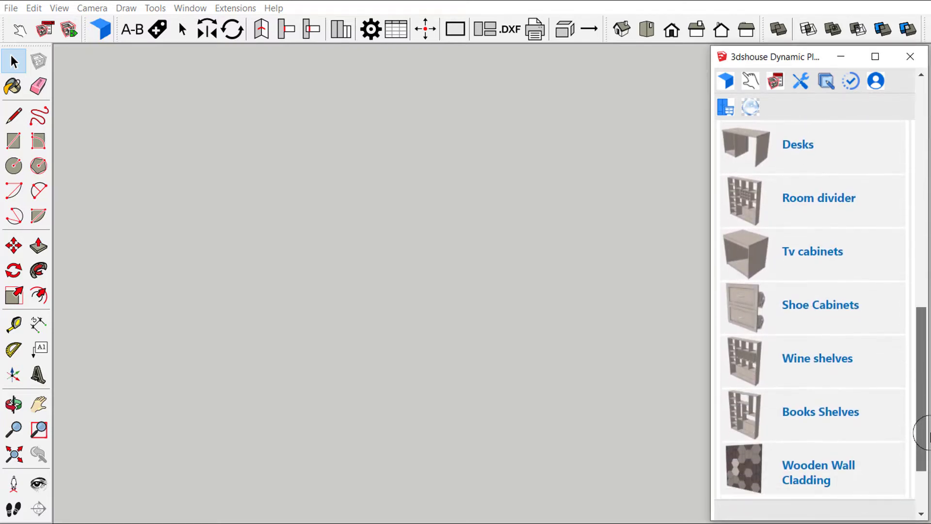
{"action": "left_click", "coordinate": [806, 357]}
{"action": "left_click", "coordinate": [818, 149]}
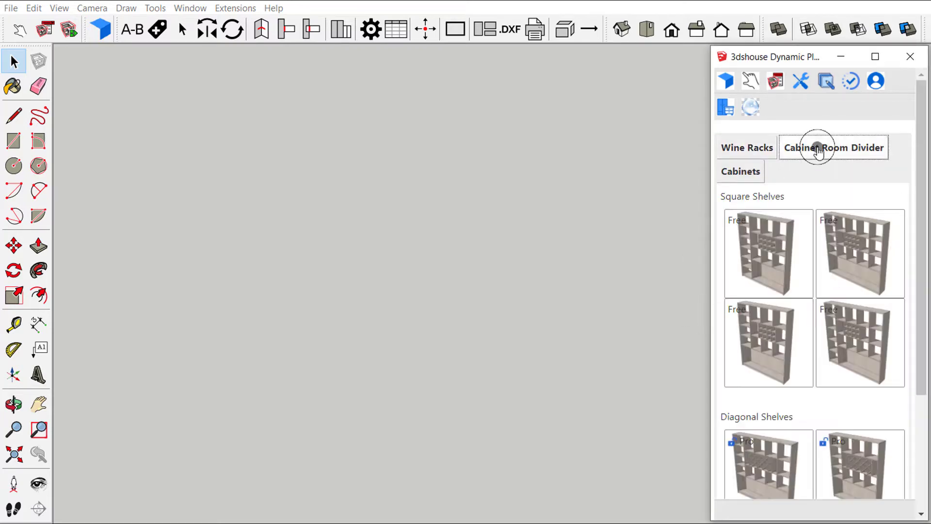
{"action": "left_click", "coordinate": [745, 143]}
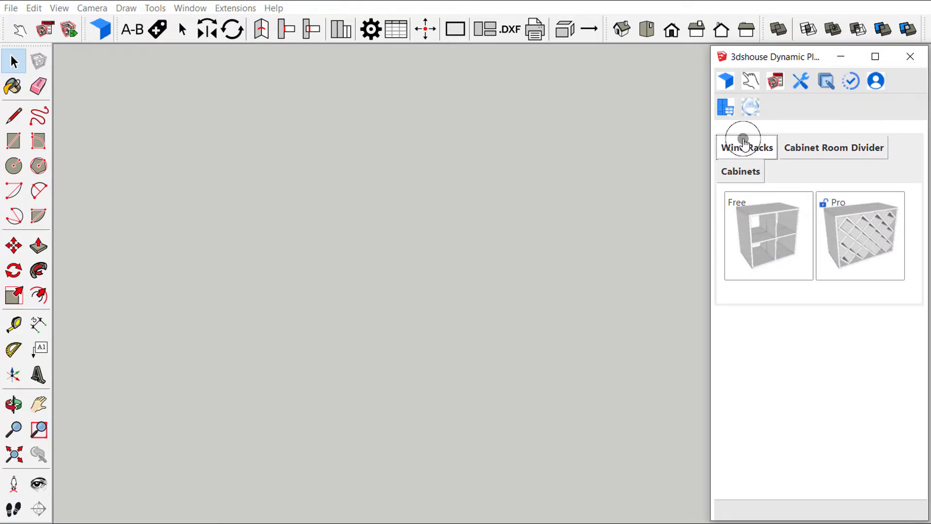
{"action": "left_click", "coordinate": [749, 231]}
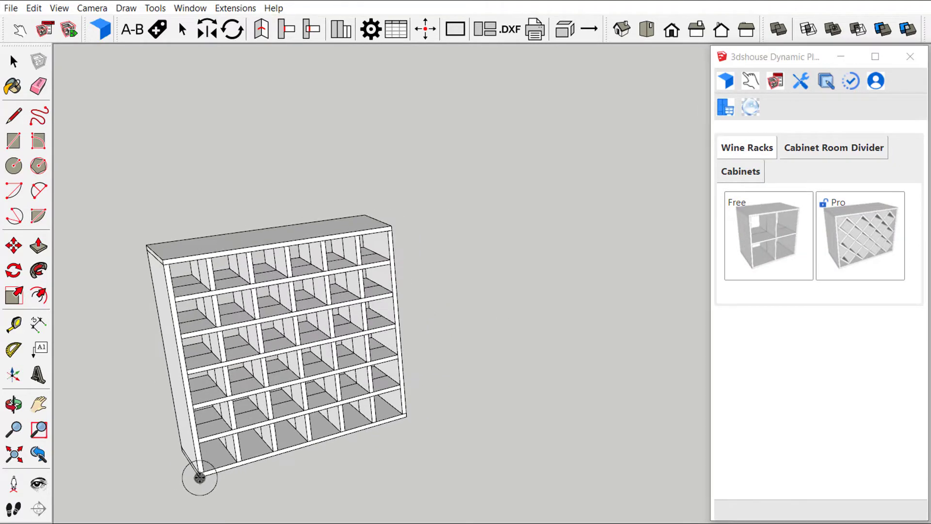
Step: Place the shelf unit and the diamond-lattice rack beside it, then rescale the rack
{"action": "left_click", "coordinate": [200, 477]}
{"action": "left_click", "coordinate": [836, 258]}
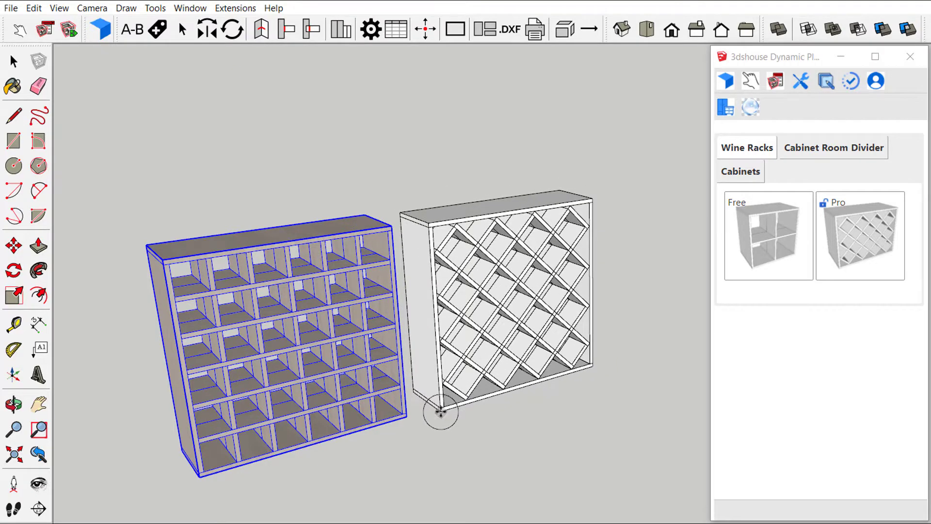
{"action": "left_click", "coordinate": [440, 412]}
{"action": "middle_click_drag", "start_coordinate": [440, 412], "coordinate": [441, 379]}
{"action": "key", "text": "s"}
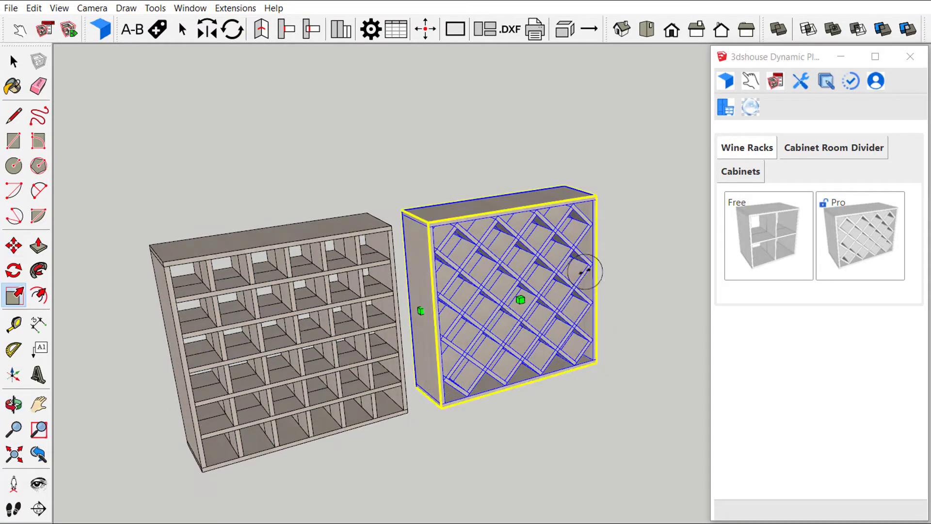
{"action": "left_click_drag", "start_coordinate": [582, 271], "coordinate": [618, 281]}
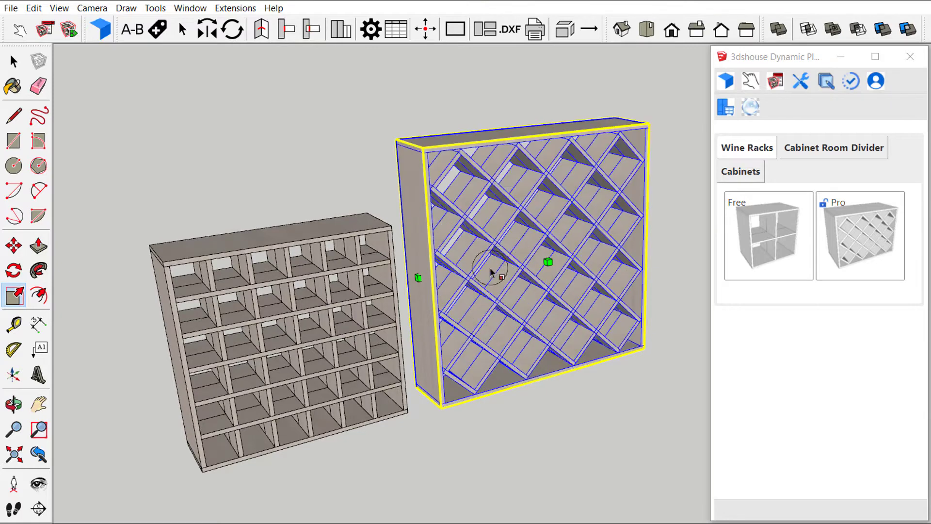
{"action": "left_click_drag", "start_coordinate": [417, 276], "coordinate": [474, 258]}
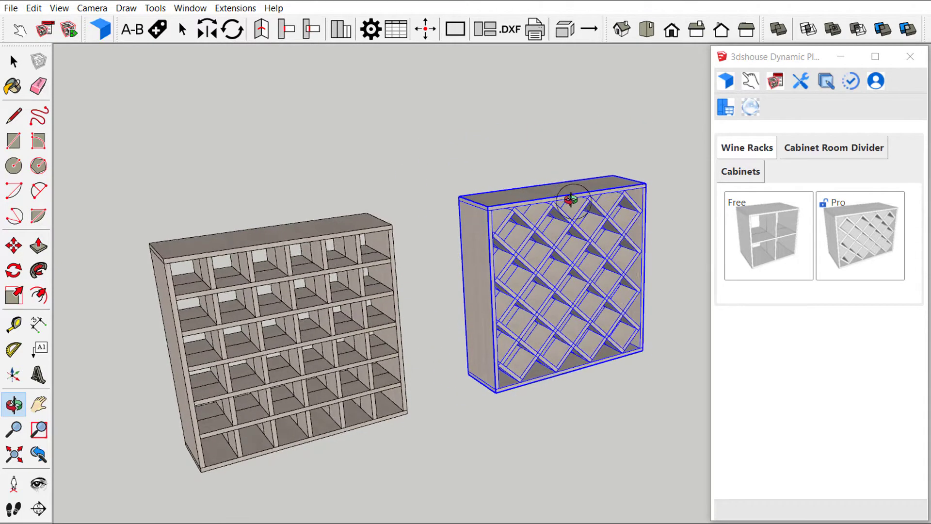
Step: Scale the cubby shelf unit taller and wider toward the wine rack
{"action": "left_click", "coordinate": [375, 245]}
{"action": "mouse_move", "coordinate": [274, 240]}
{"action": "left_mouse_down"}
{"action": "mouse_move", "coordinate": [272, 146]}
{"action": "mouse_move", "coordinate": [478, 202]}
{"action": "left_mouse_up"}
{"action": "mouse_move", "coordinate": [386, 312]}
{"action": "left_mouse_down"}
{"action": "mouse_move", "coordinate": [442, 272]}
{"action": "mouse_move", "coordinate": [320, 313]}
{"action": "mouse_move", "coordinate": [432, 305]}
{"action": "mouse_move", "coordinate": [416, 302]}
{"action": "left_mouse_up"}
{"action": "left_click", "coordinate": [409, 295]}
{"action": "left_click", "coordinate": [323, 346]}
{"action": "left_click", "coordinate": [408, 318]}
{"action": "key", "text": "o"}
{"action": "key", "text": "space"}
{"action": "left_click", "coordinate": [408, 175]}
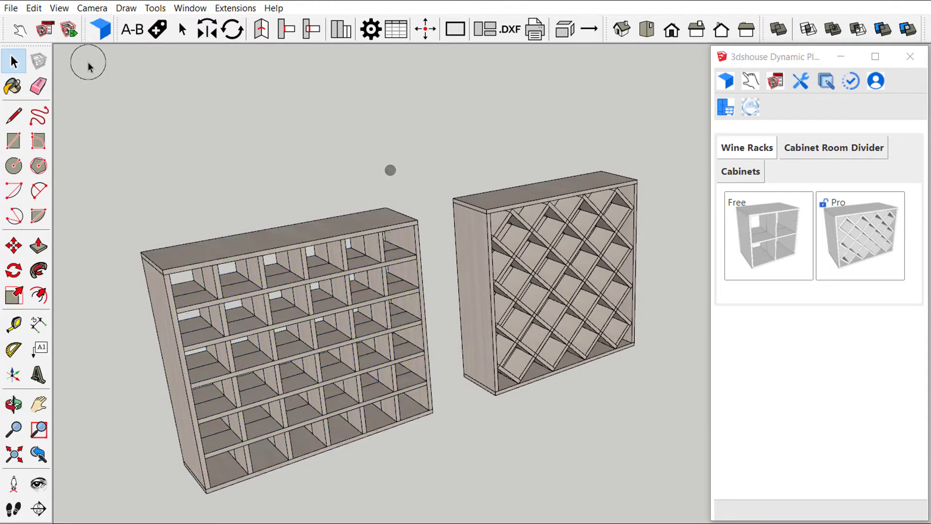
Step: Use Interact to slide out the cubby shelves, raise its dividers and tilt the lattice panels
{"action": "left_click", "coordinate": [20, 29]}
{"action": "left_click", "coordinate": [217, 448]}
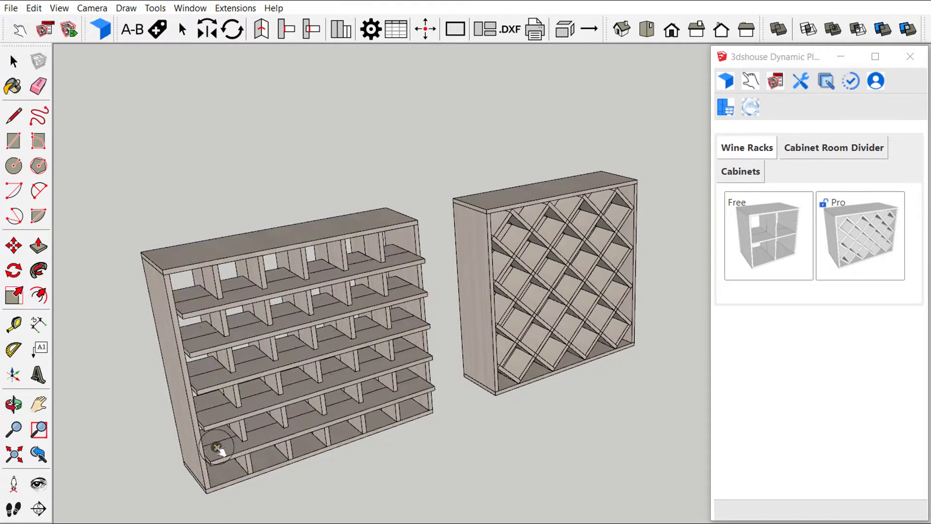
{"action": "mouse_move", "coordinate": [216, 453]}
{"action": "middle_mouse_down"}
{"action": "mouse_move", "coordinate": [203, 310]}
{"action": "mouse_move", "coordinate": [565, 420]}
{"action": "middle_mouse_up"}
{"action": "left_click", "coordinate": [202, 309]}
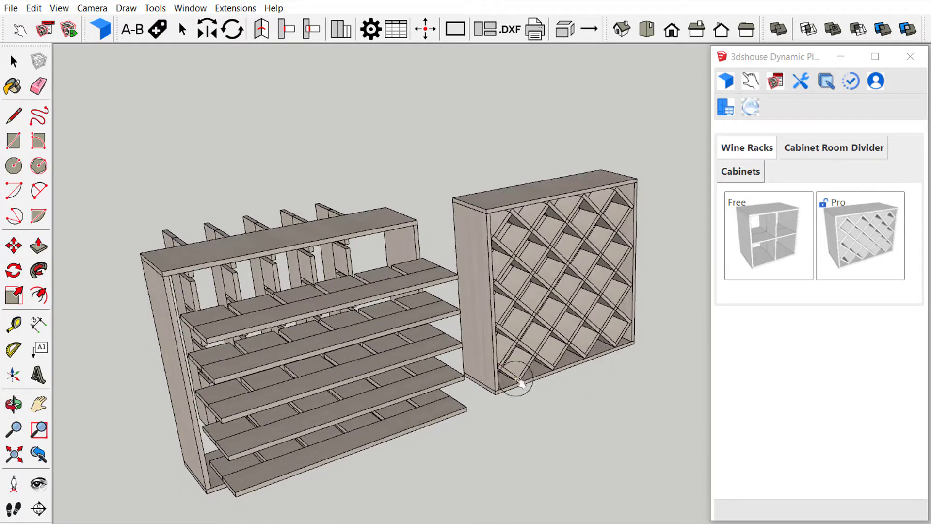
{"action": "left_click", "coordinate": [510, 378]}
{"action": "mouse_move", "coordinate": [510, 377]}
{"action": "middle_mouse_down"}
{"action": "mouse_move", "coordinate": [391, 358]}
{"action": "mouse_move", "coordinate": [519, 377]}
{"action": "mouse_move", "coordinate": [436, 357]}
{"action": "mouse_move", "coordinate": [495, 340]}
{"action": "middle_mouse_up"}
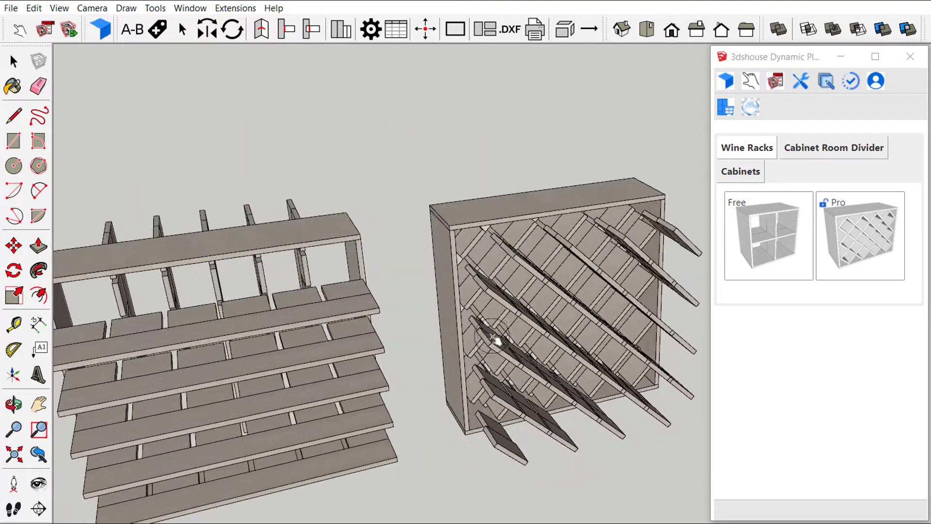
{"action": "mouse_move", "coordinate": [465, 241]}
{"action": "middle_mouse_down"}
{"action": "mouse_move", "coordinate": [592, 324]}
{"action": "mouse_move", "coordinate": [351, 272]}
{"action": "mouse_move", "coordinate": [723, 291]}
{"action": "mouse_move", "coordinate": [547, 252]}
{"action": "mouse_move", "coordinate": [474, 256]}
{"action": "middle_mouse_up"}
Step: Reset the rack's lattice and the cubby grid with the plugin's reset mode
{"action": "left_click", "coordinate": [734, 106]}
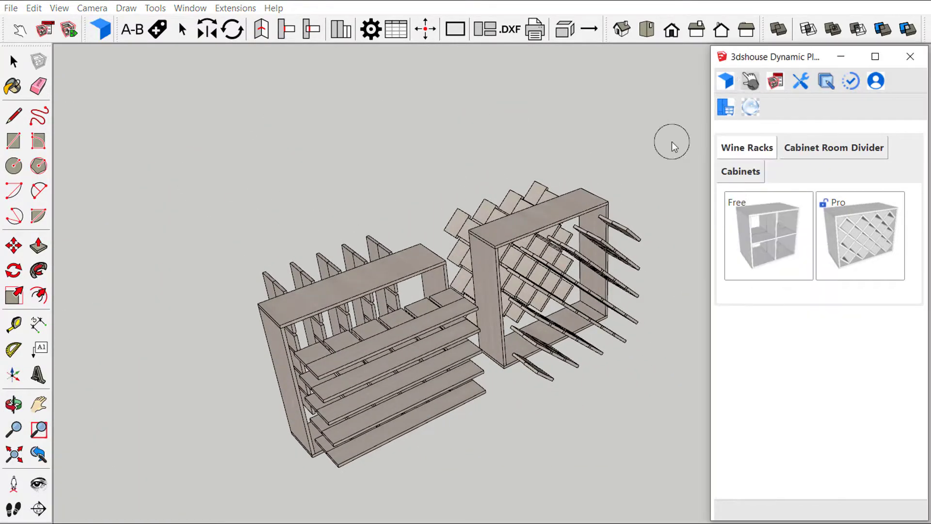
{"action": "left_click", "coordinate": [461, 215]}
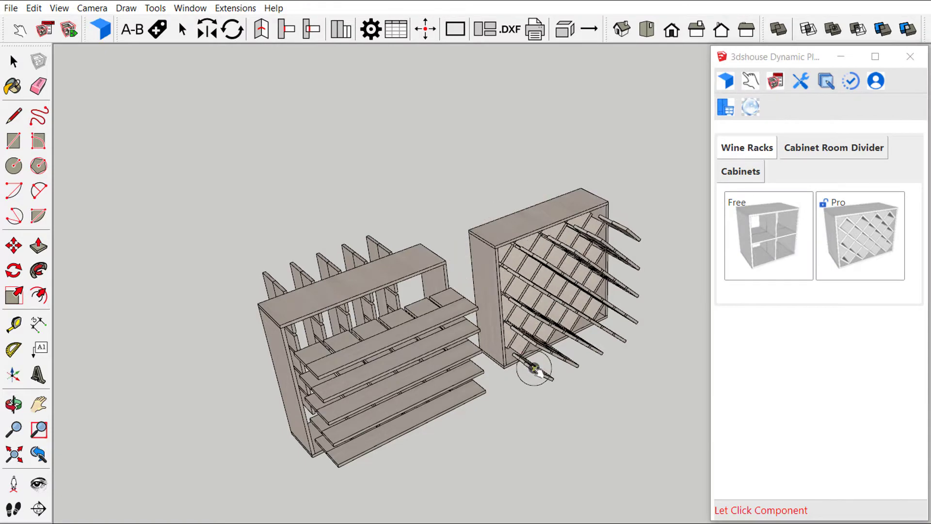
{"action": "left_click", "coordinate": [361, 456]}
Step: Delete the cubby shelving unit and frame the remaining diamond wine rack
{"action": "mouse_move", "coordinate": [366, 453]}
{"action": "middle_mouse_down"}
{"action": "mouse_move", "coordinate": [526, 353]}
{"action": "mouse_move", "coordinate": [474, 231]}
{"action": "mouse_move", "coordinate": [454, 291]}
{"action": "middle_mouse_up"}
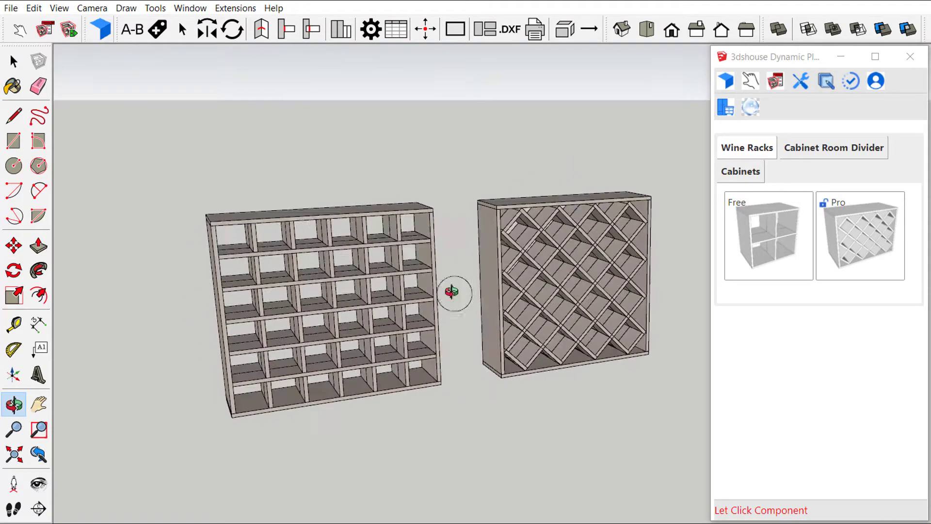
{"action": "left_click", "coordinate": [365, 274]}
{"action": "key", "text": "Delete"}
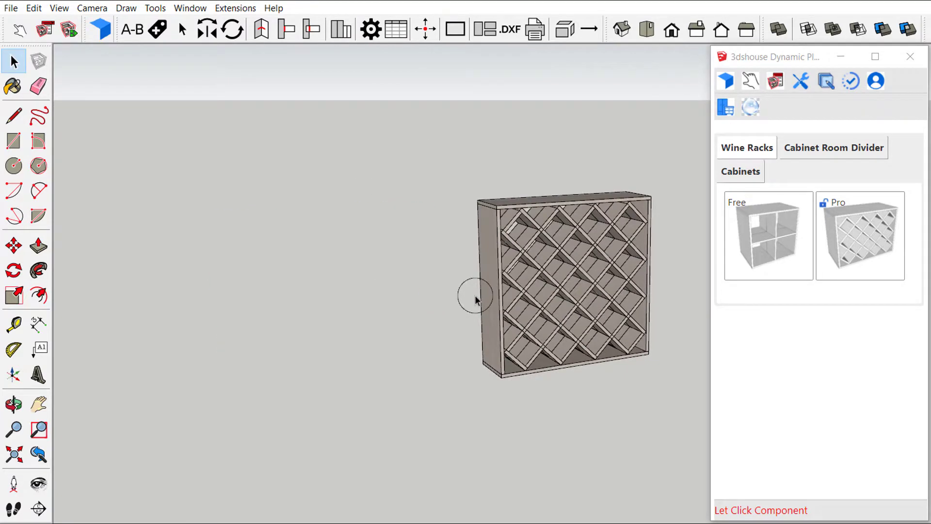
{"action": "left_click", "coordinate": [14, 458]}
{"action": "mouse_move", "coordinate": [322, 353]}
{"action": "middle_mouse_down"}
{"action": "mouse_move", "coordinate": [596, 328]}
{"action": "mouse_move", "coordinate": [562, 290]}
{"action": "middle_mouse_up"}
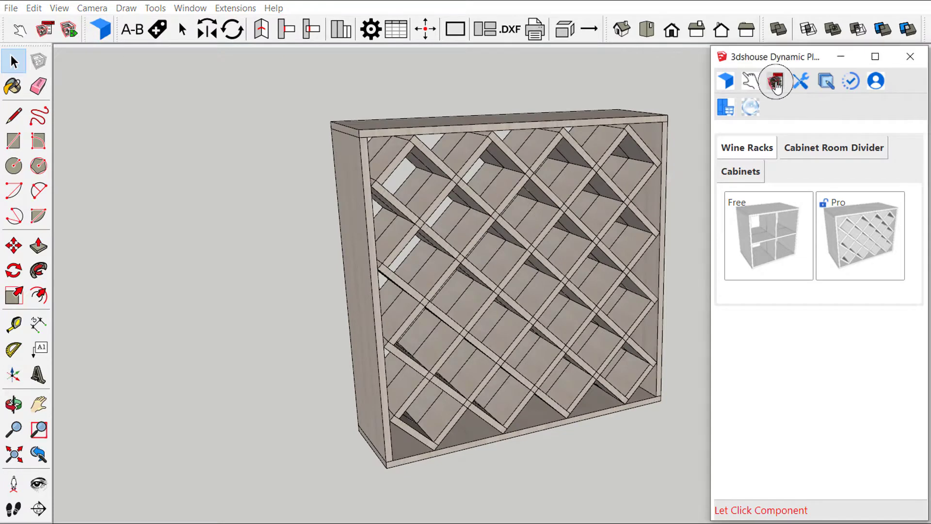
{"action": "left_click", "coordinate": [774, 82]}
Step: Set the wine rack's width and height to 800 mm in Component Options
{"action": "left_click", "coordinate": [542, 196]}
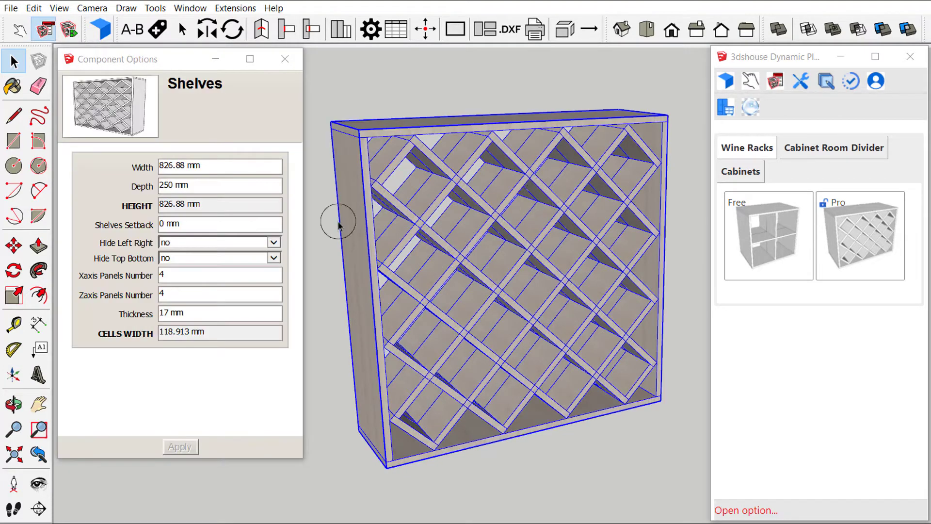
{"action": "left_click", "coordinate": [214, 165]}
{"action": "type", "text": "800"}
{"action": "left_click", "coordinate": [193, 184]}
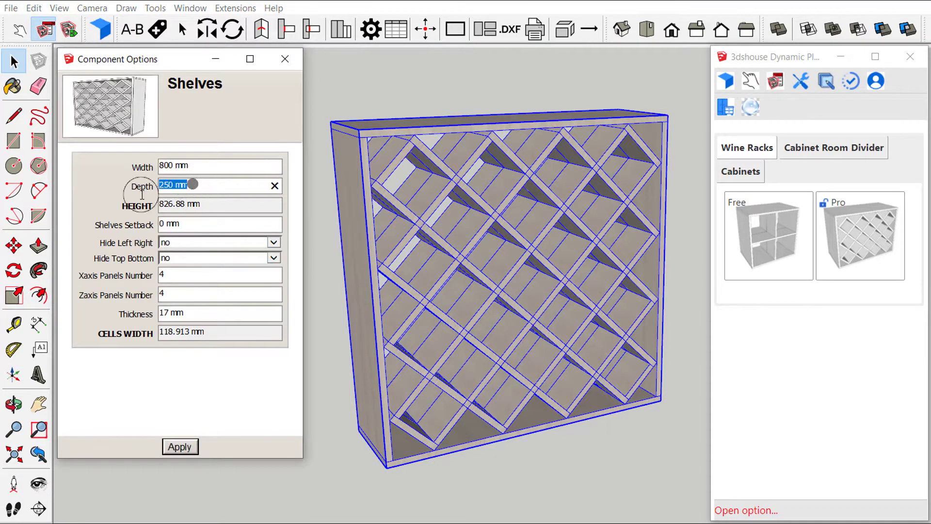
{"action": "key", "text": "Tab"}
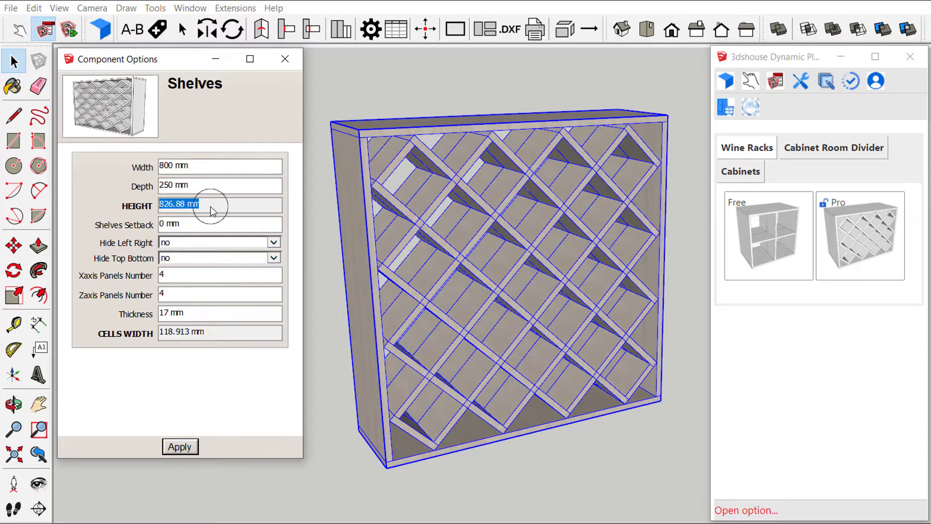
{"action": "left_click", "coordinate": [205, 166]}
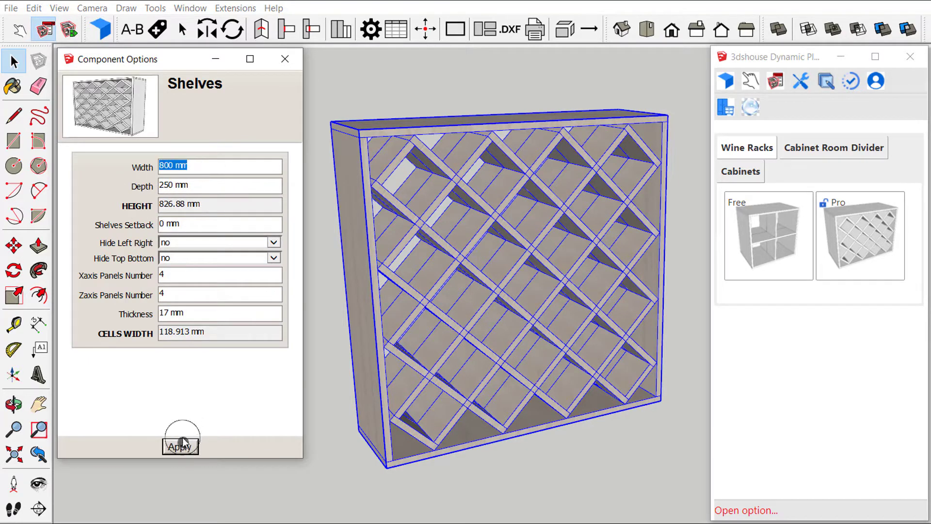
{"action": "type", "text": "800"}
{"action": "key", "text": "Return"}
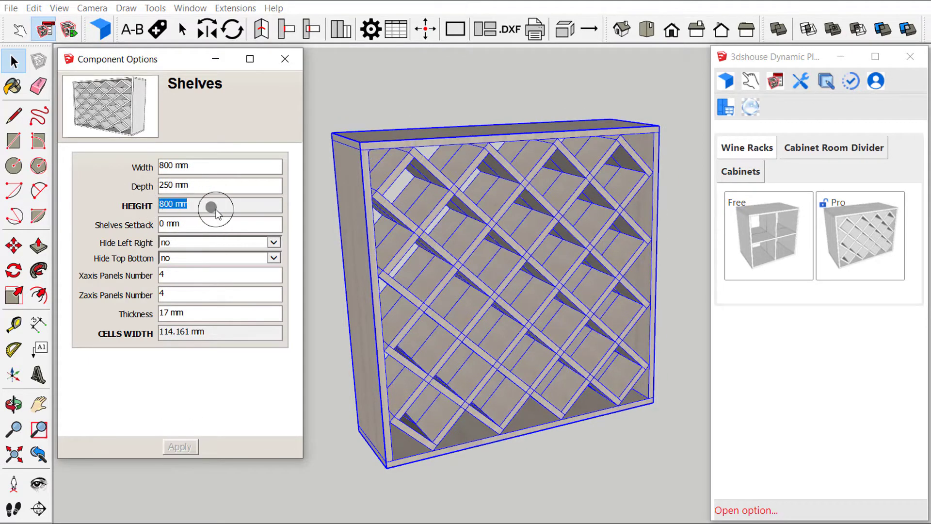
Step: Try a 20 mm shelves setback, then reset it to 0 and apply
{"action": "left_click", "coordinate": [193, 226]}
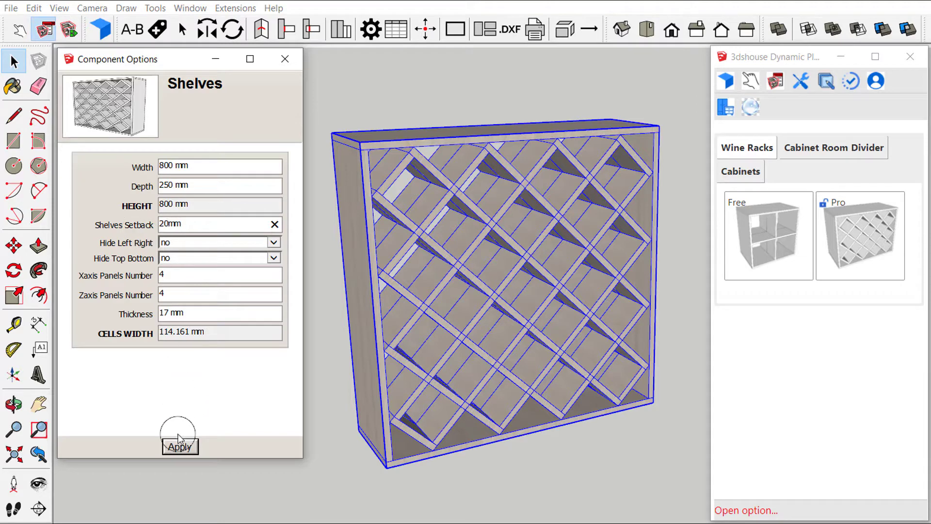
{"action": "left_click", "coordinate": [179, 442]}
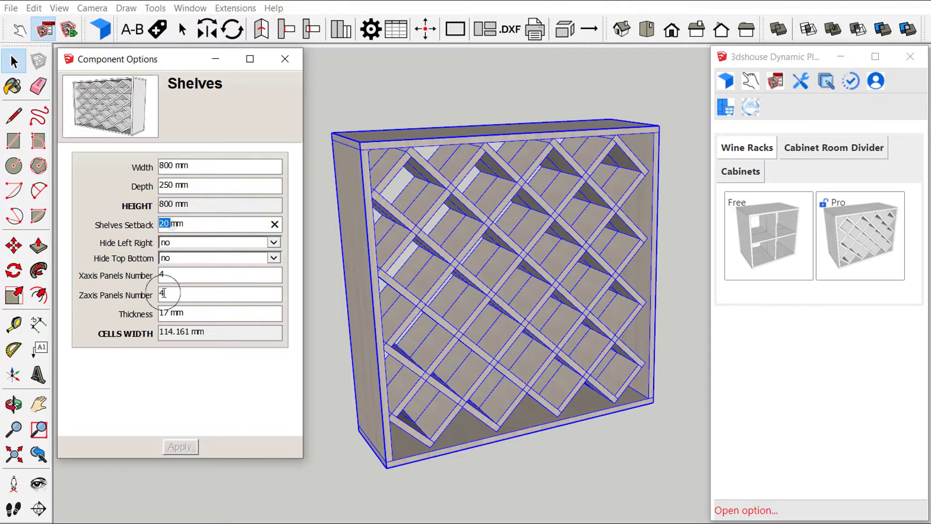
{"action": "type", "text": "0"}
{"action": "left_click", "coordinate": [181, 447]}
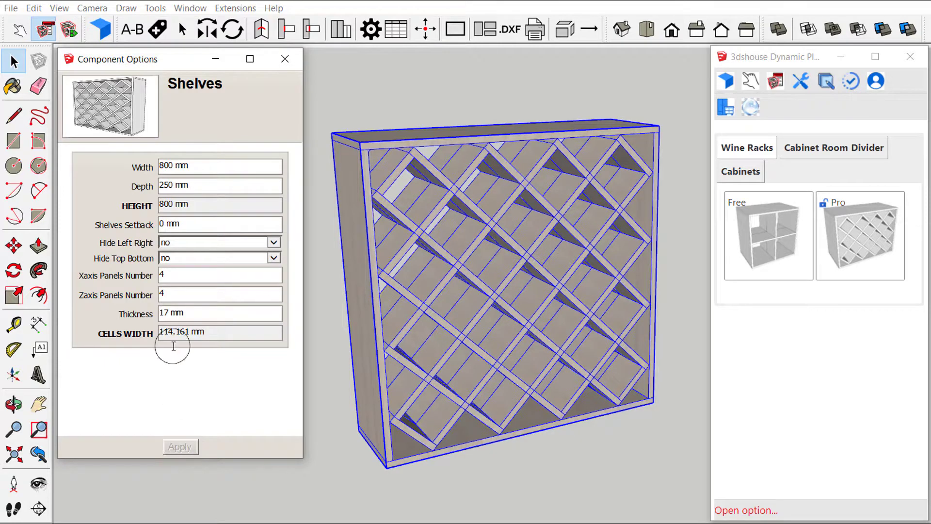
{"action": "left_click", "coordinate": [176, 242]}
Step: Set Hide Left Right and Hide Top Bottom to both, leaving a bare 800 mm lattice
{"action": "left_click", "coordinate": [177, 447]}
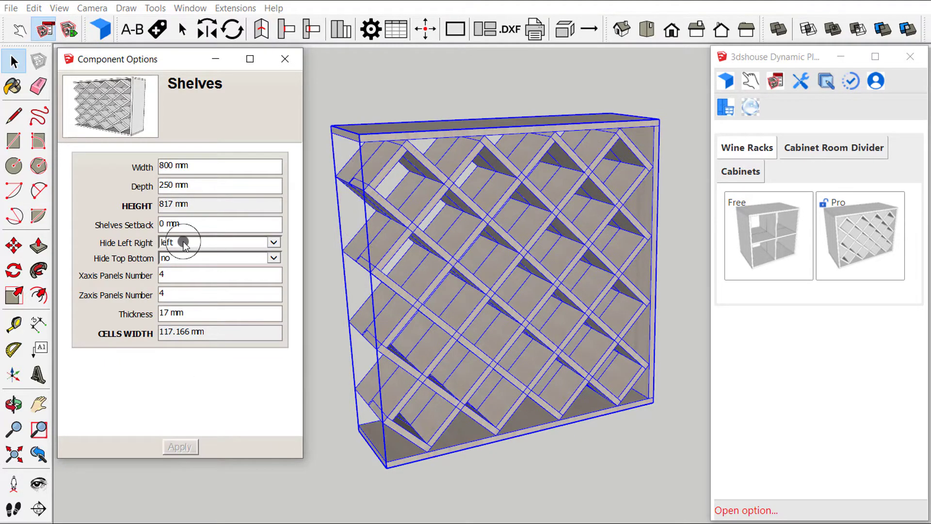
{"action": "left_click", "coordinate": [184, 243]}
{"action": "left_click", "coordinate": [183, 265]}
{"action": "left_click", "coordinate": [180, 447]}
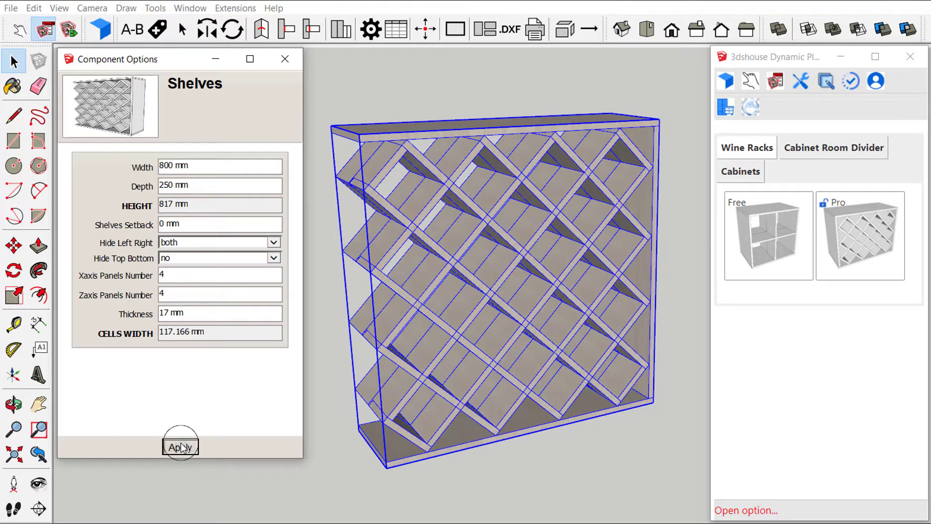
{"action": "left_click", "coordinate": [184, 258]}
{"action": "left_click", "coordinate": [186, 449]}
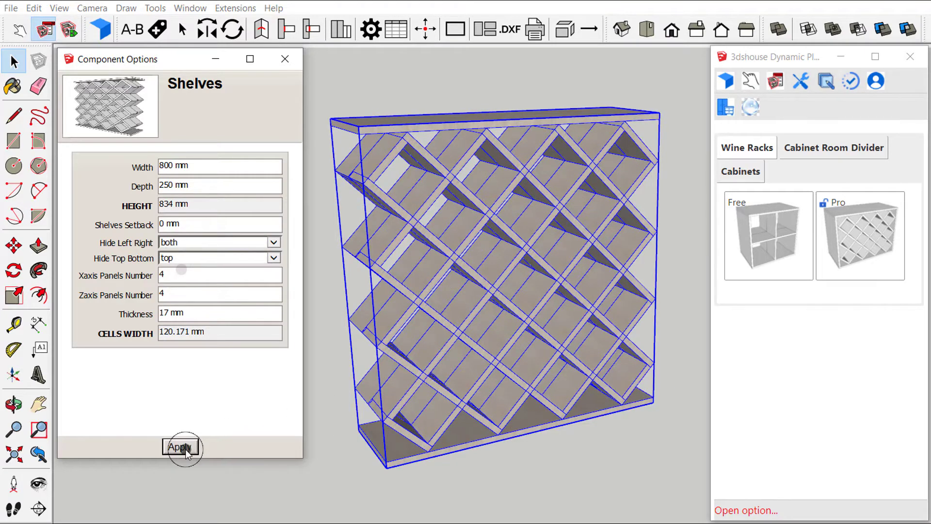
{"action": "left_click", "coordinate": [174, 255]}
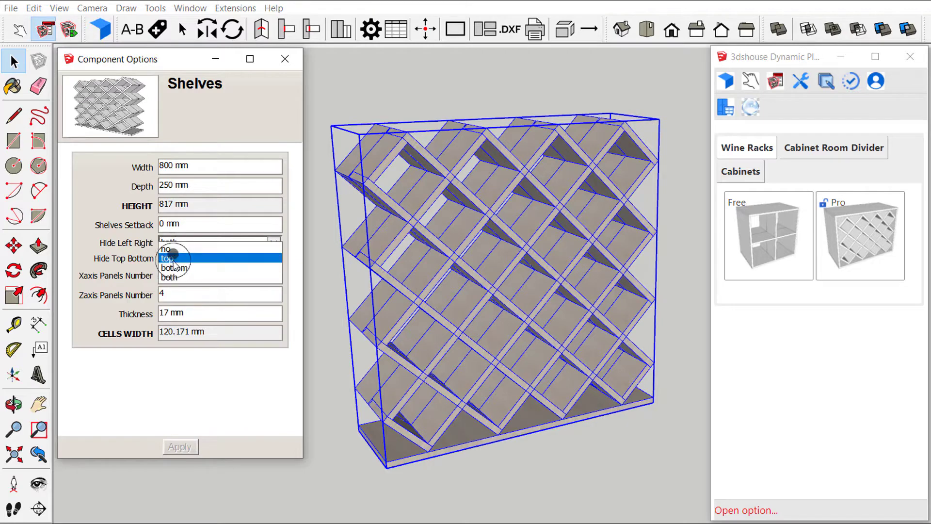
{"action": "left_click", "coordinate": [174, 275]}
{"action": "left_click", "coordinate": [177, 447]}
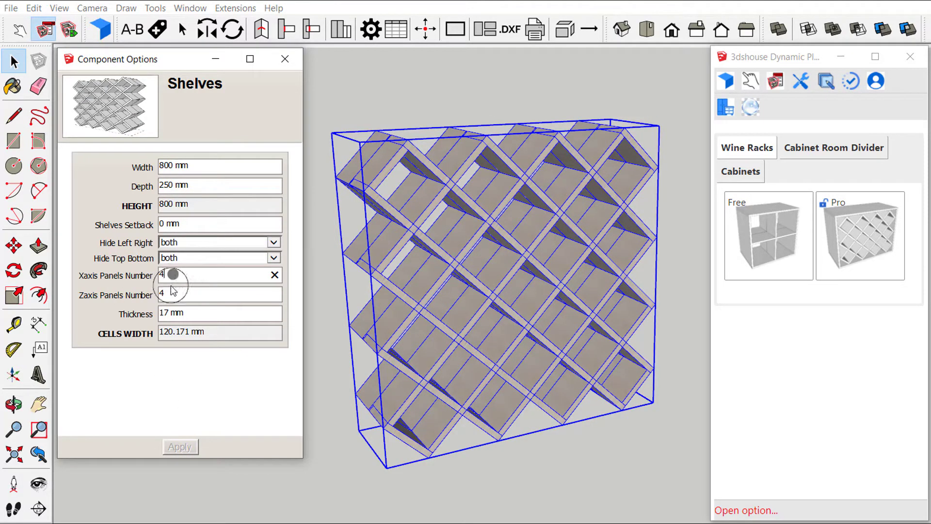
{"action": "left_click", "coordinate": [190, 277]}
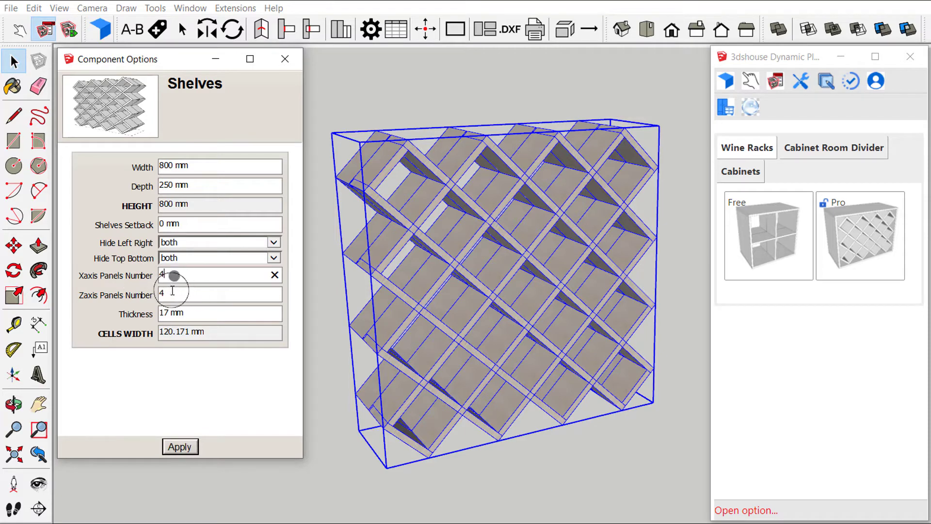
{"action": "type", "text": "3"}
{"action": "left_click", "coordinate": [177, 447]}
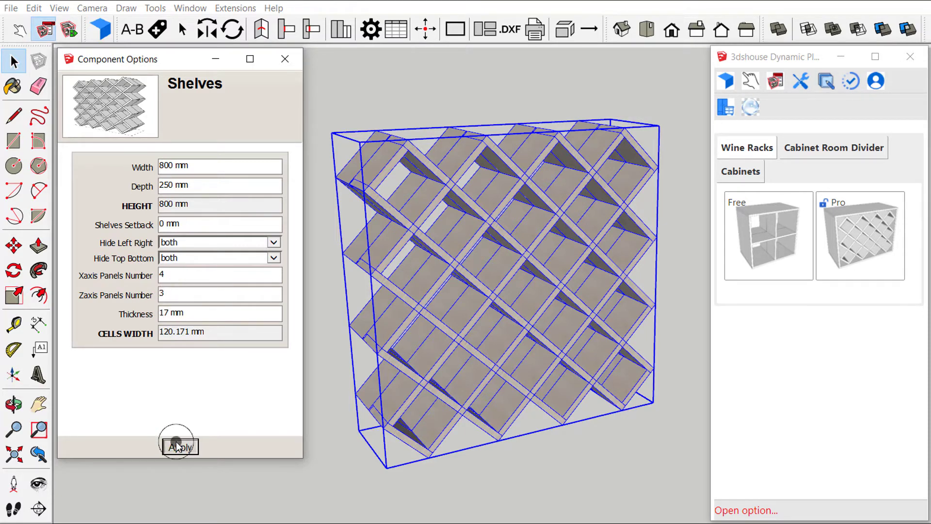
{"action": "left_click", "coordinate": [186, 290]}
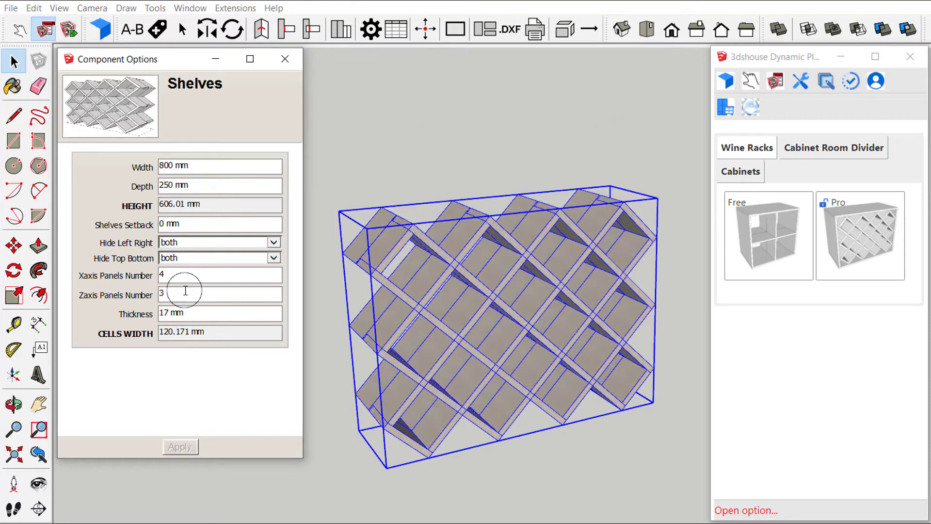
{"action": "type", "text": "2"}
{"action": "left_click", "coordinate": [177, 445]}
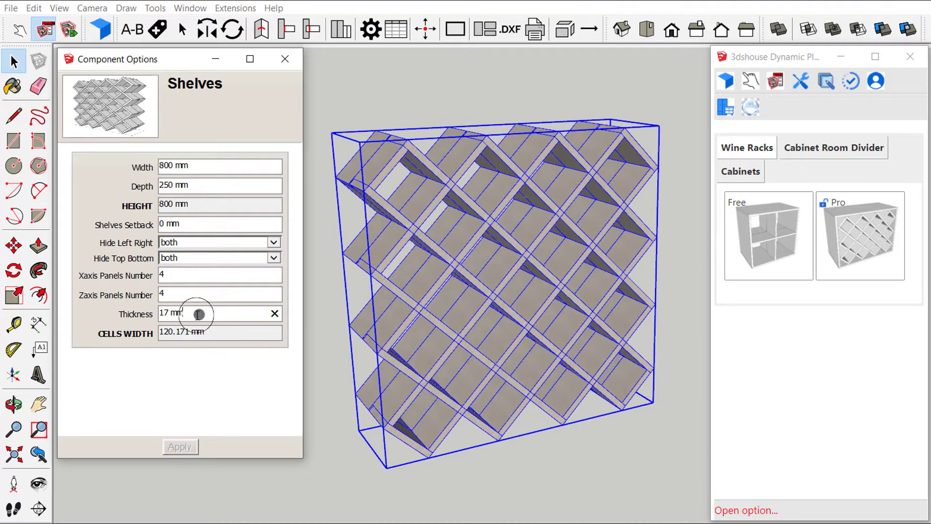
{"action": "left_click", "coordinate": [210, 325]}
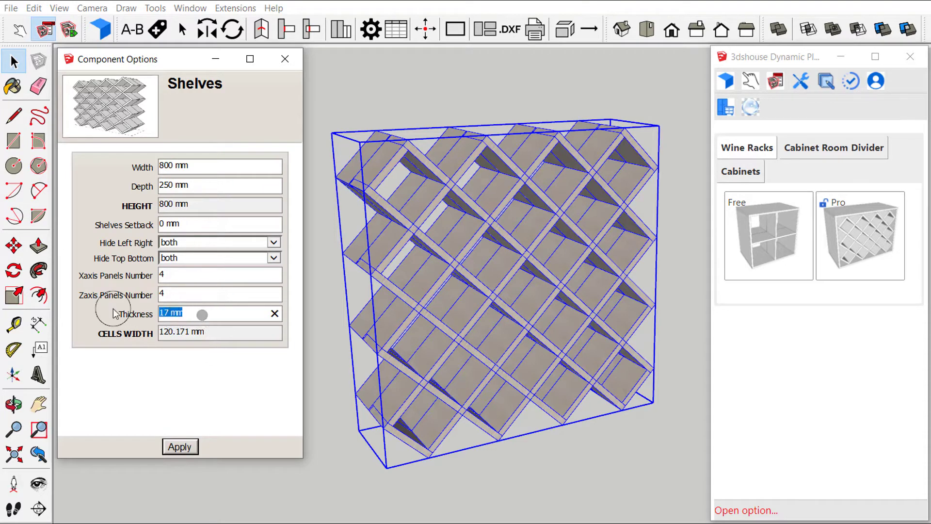
{"action": "type", "text": "25"}
{"action": "left_click", "coordinate": [180, 447]}
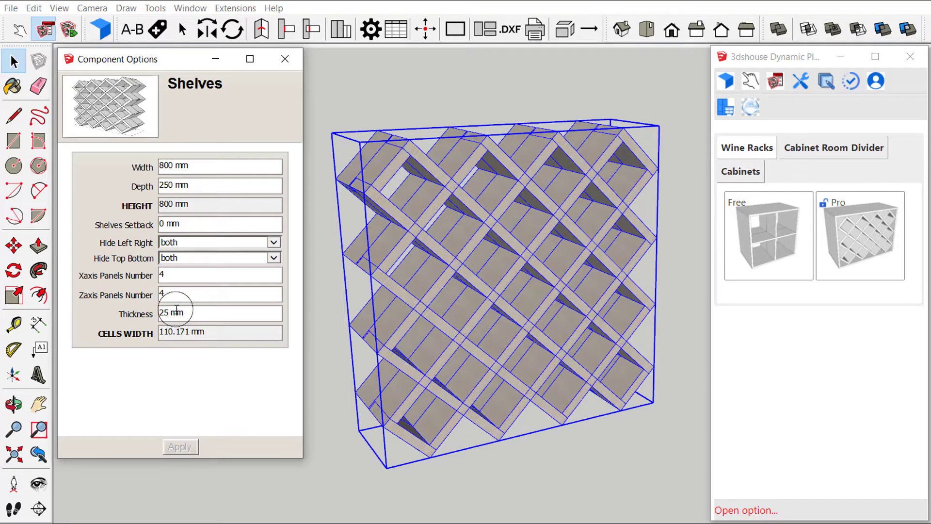
{"action": "triple_click", "coordinate": [197, 312]}
{"action": "type", "text": "17"}
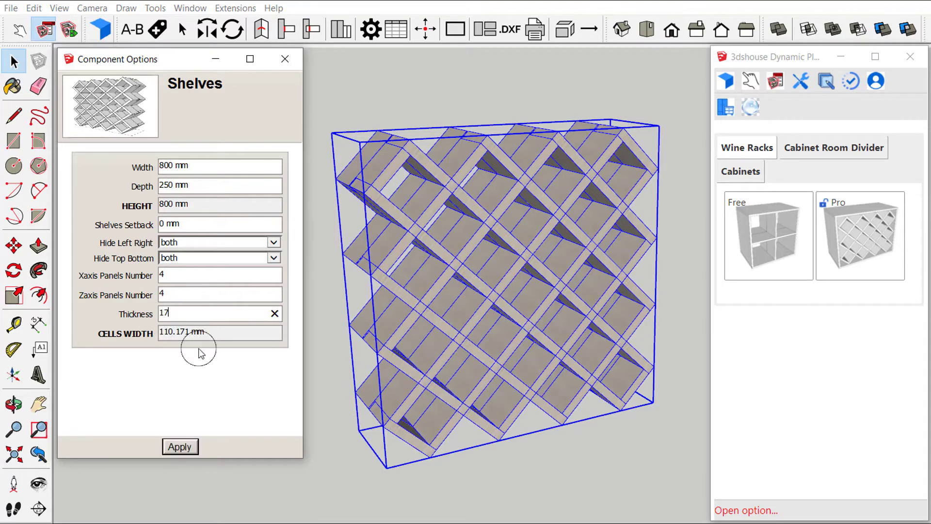
Step: Use Interact to animate the rack's panels apart and back together
{"action": "middle_click_drag", "start_coordinate": [422, 356], "coordinate": [446, 297]}
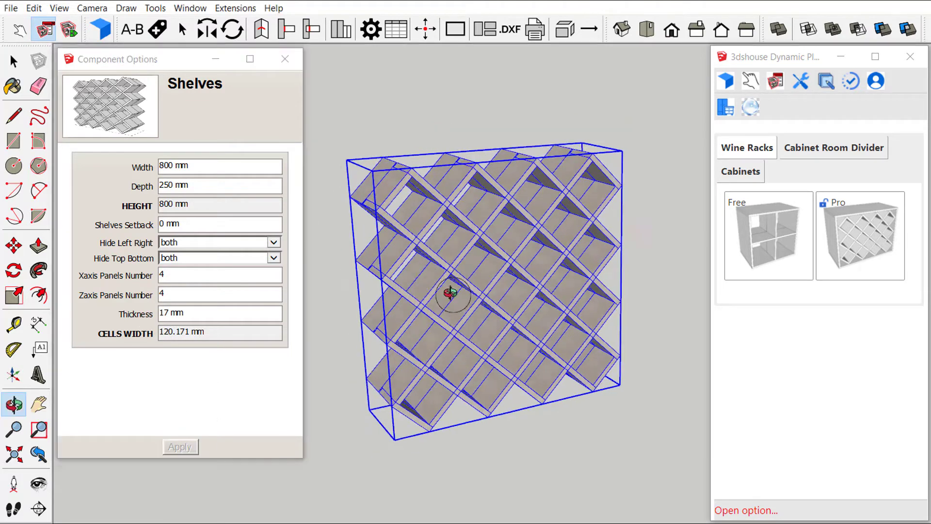
{"action": "left_click", "coordinate": [28, 33]}
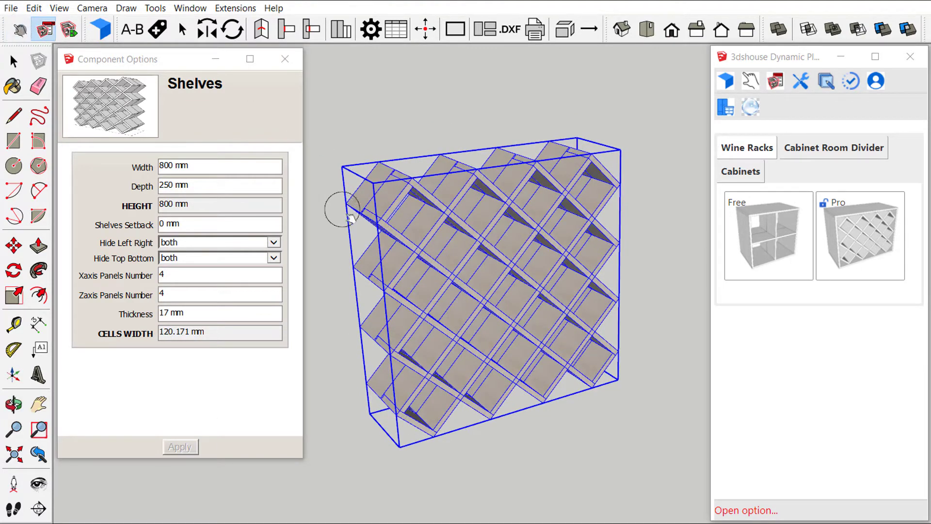
{"action": "left_click", "coordinate": [369, 190]}
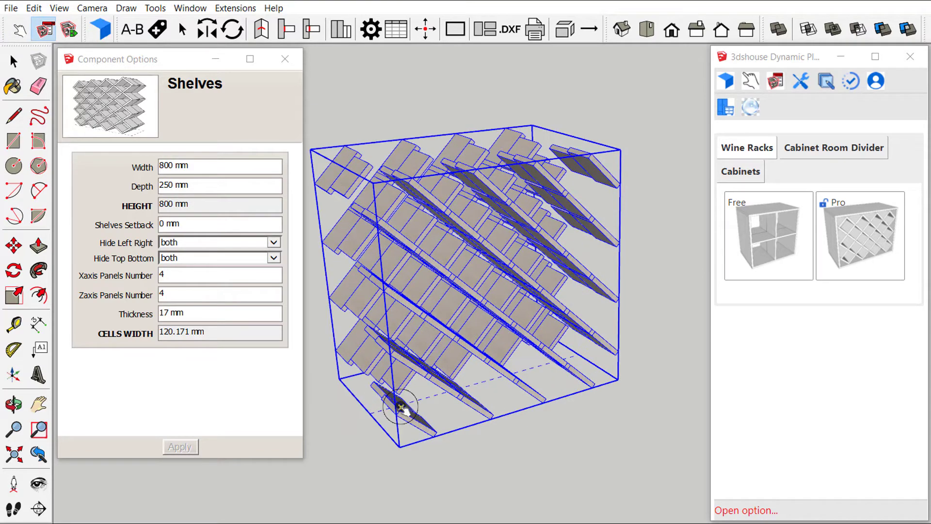
{"action": "mouse_move", "coordinate": [478, 388]}
{"action": "middle_mouse_down"}
{"action": "mouse_move", "coordinate": [495, 332]}
{"action": "mouse_move", "coordinate": [387, 397]}
{"action": "mouse_move", "coordinate": [386, 267]}
{"action": "middle_mouse_up"}
{"action": "left_click", "coordinate": [388, 301]}
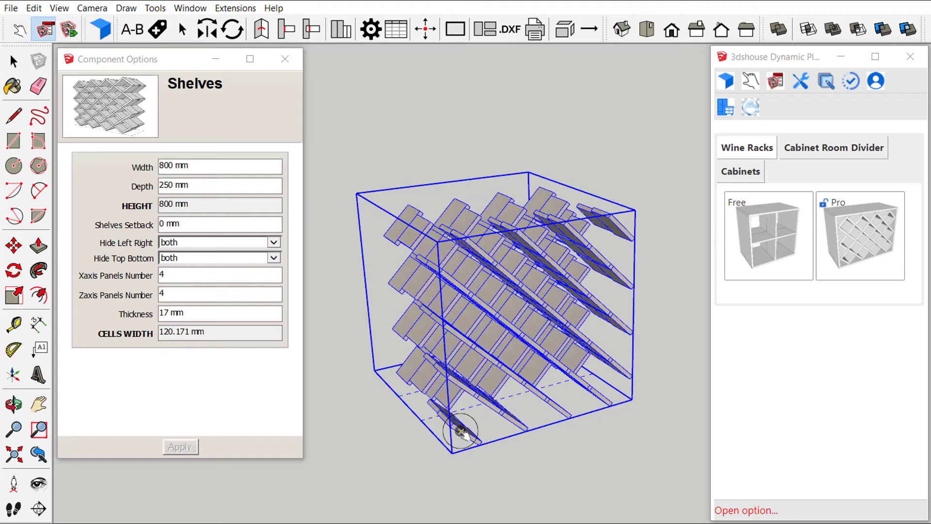
{"action": "middle_click_drag", "start_coordinate": [482, 332], "coordinate": [453, 318]}
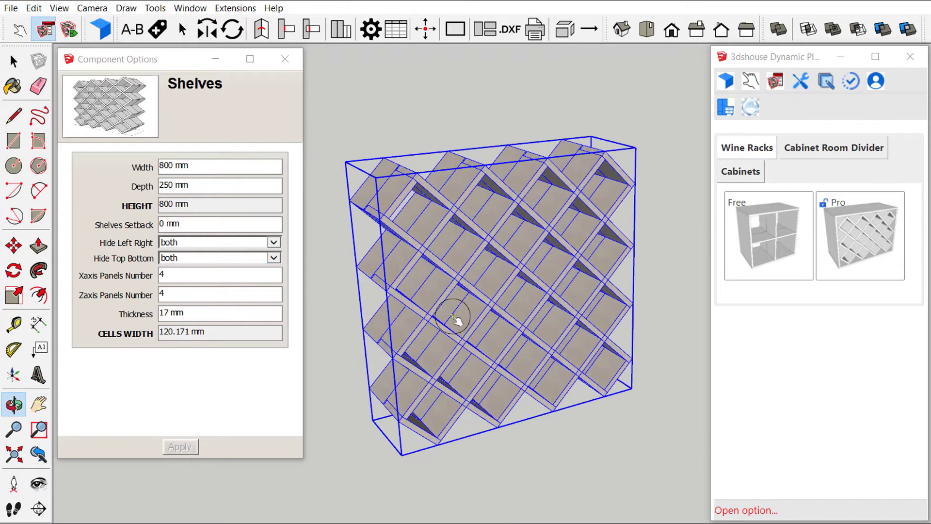
Step: Deselect the rack and zoom in for a close look at a board edge
{"action": "key", "text": "space"}
{"action": "left_click", "coordinate": [458, 116]}
{"action": "scroll", "coordinate": [458, 117], "scroll_direction": "up", "scroll_amount": 3}
{"action": "mouse_move", "coordinate": [427, 283]}
{"action": "middle_mouse_down"}
{"action": "mouse_move", "coordinate": [420, 240]}
{"action": "mouse_move", "coordinate": [390, 219]}
{"action": "mouse_move", "coordinate": [338, 77]}
{"action": "mouse_move", "coordinate": [354, 180]}
{"action": "mouse_move", "coordinate": [422, 156]}
{"action": "mouse_move", "coordinate": [208, 254]}
{"action": "mouse_move", "coordinate": [249, 274]}
{"action": "middle_mouse_up"}
{"action": "key", "text": "t"}
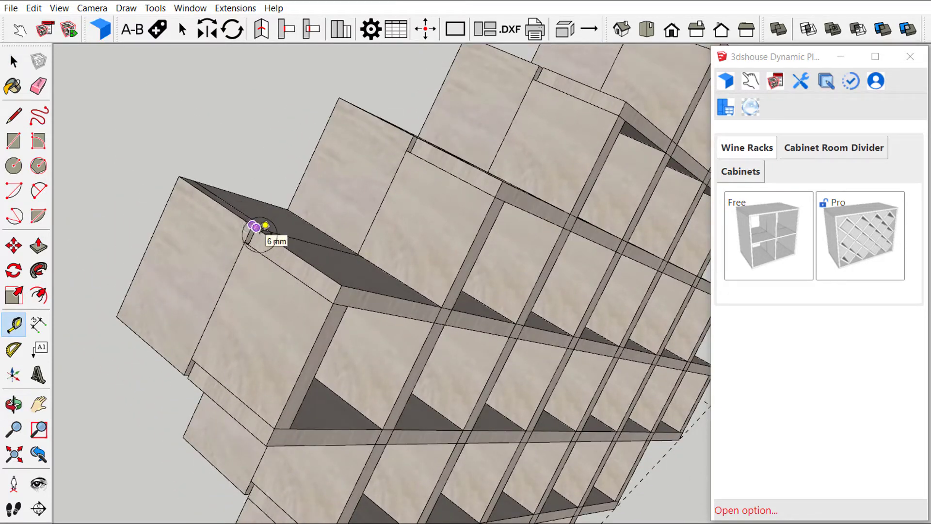
{"action": "mouse_move", "coordinate": [409, 160]}
{"action": "middle_mouse_down"}
{"action": "mouse_move", "coordinate": [290, 272]}
{"action": "mouse_move", "coordinate": [424, 86]}
{"action": "mouse_move", "coordinate": [316, 120]}
{"action": "middle_mouse_up"}
{"action": "scroll", "coordinate": [426, 246], "scroll_direction": "down", "scroll_amount": 5}
{"action": "key", "text": "space"}
{"action": "mouse_move", "coordinate": [426, 245]}
{"action": "middle_mouse_down"}
{"action": "mouse_move", "coordinate": [416, 234]}
{"action": "mouse_move", "coordinate": [411, 256]}
{"action": "mouse_move", "coordinate": [443, 235]}
{"action": "mouse_move", "coordinate": [453, 183]}
{"action": "mouse_move", "coordinate": [465, 187]}
{"action": "middle_mouse_up"}
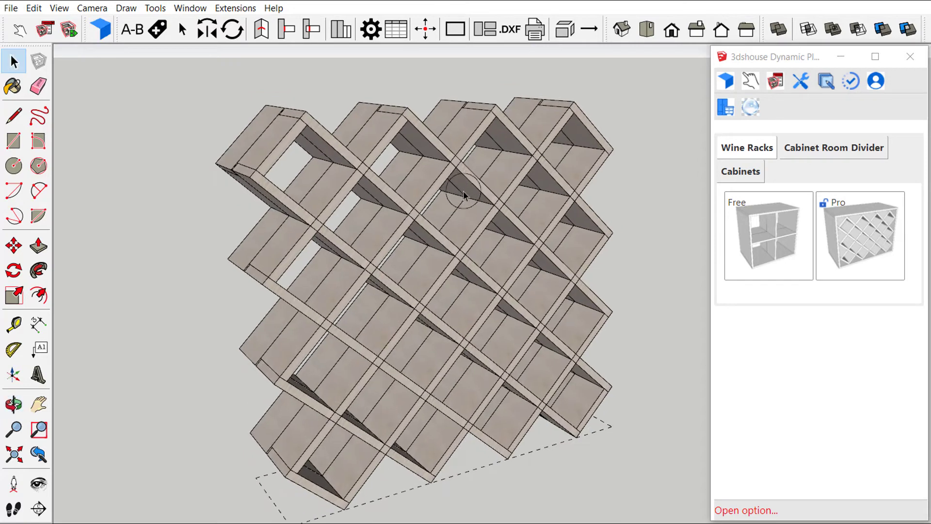
{"action": "left_click", "coordinate": [464, 187]}
Step: Convert the rack to static groups with Cleaning Dynamic and reselect the converted rack
{"action": "left_click", "coordinate": [851, 82]}
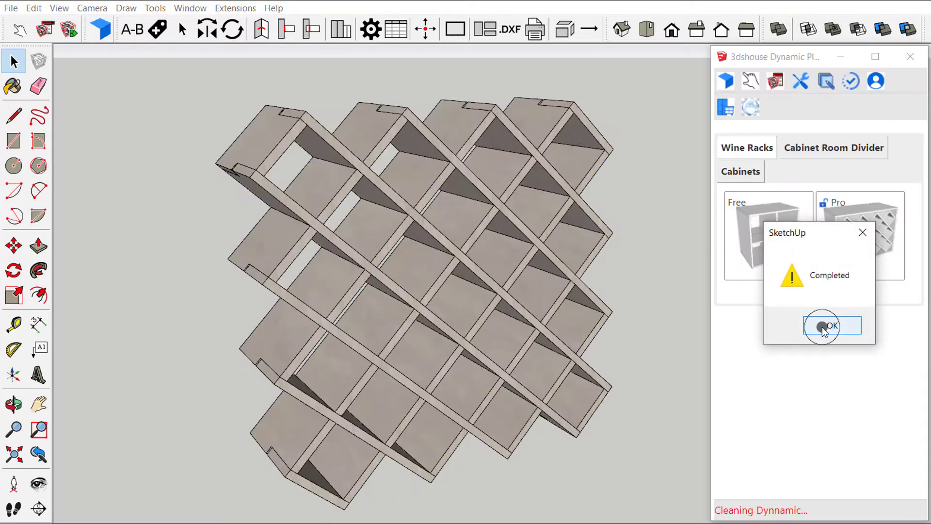
{"action": "left_click", "coordinate": [823, 326]}
{"action": "left_click", "coordinate": [407, 182]}
{"action": "mouse_move", "coordinate": [407, 182]}
{"action": "middle_mouse_down"}
{"action": "mouse_move", "coordinate": [425, 169]}
{"action": "mouse_move", "coordinate": [378, 329]}
{"action": "middle_mouse_up"}
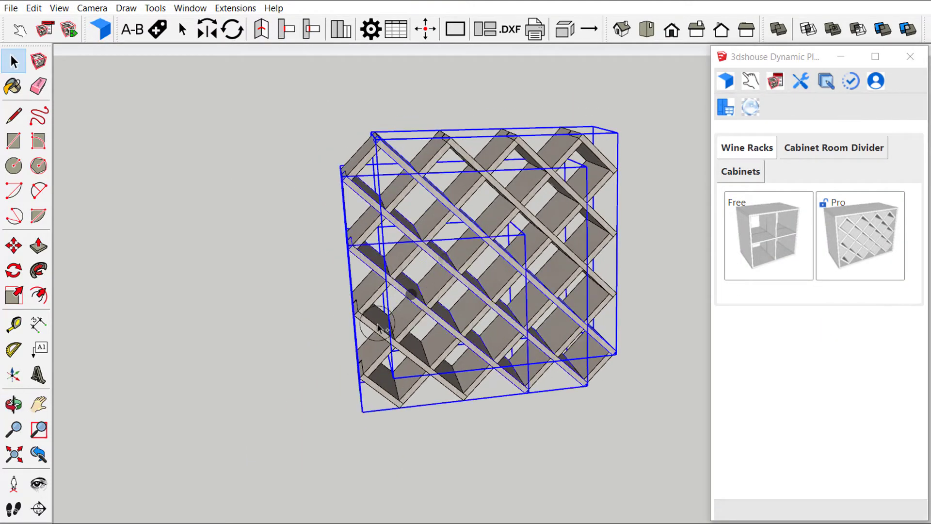
Step: Select one direction of lattice boards and move them sideways clear of the others
{"action": "left_click", "coordinate": [550, 209], "text": "shift"}
{"action": "left_click", "coordinate": [570, 189], "text": "shift"}
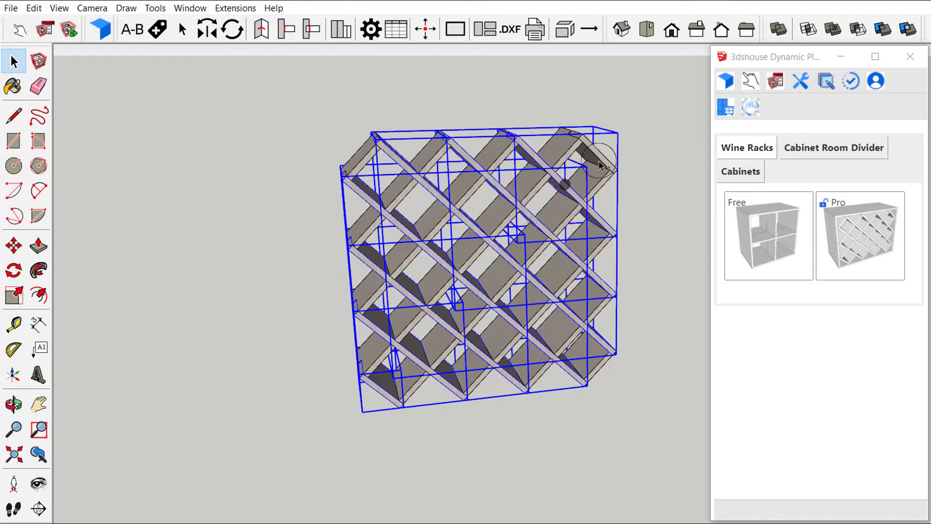
{"action": "left_click", "coordinate": [599, 153], "text": "shift"}
{"action": "left_click", "coordinate": [14, 245]}
{"action": "mouse_move", "coordinate": [378, 311]}
{"action": "middle_mouse_down"}
{"action": "mouse_move", "coordinate": [395, 329]}
{"action": "mouse_move", "coordinate": [380, 267]}
{"action": "middle_mouse_up"}
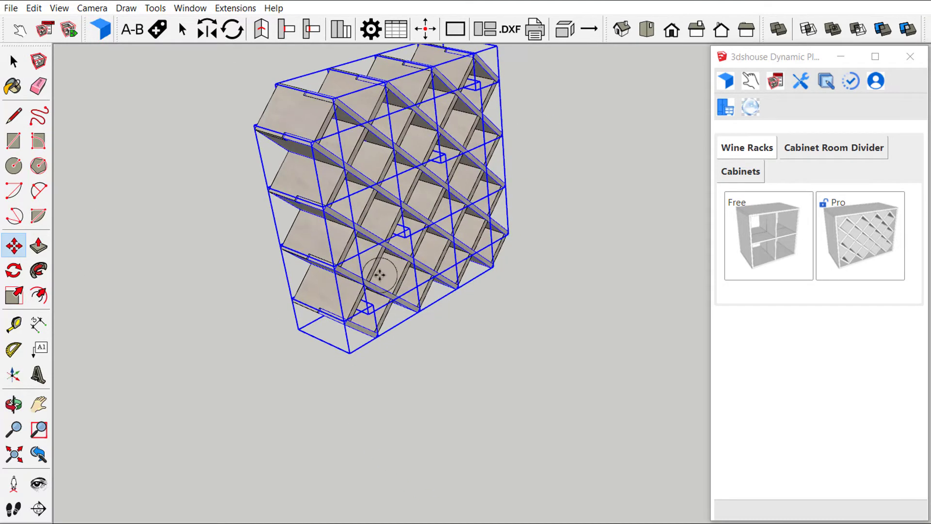
{"action": "left_click", "coordinate": [236, 271]}
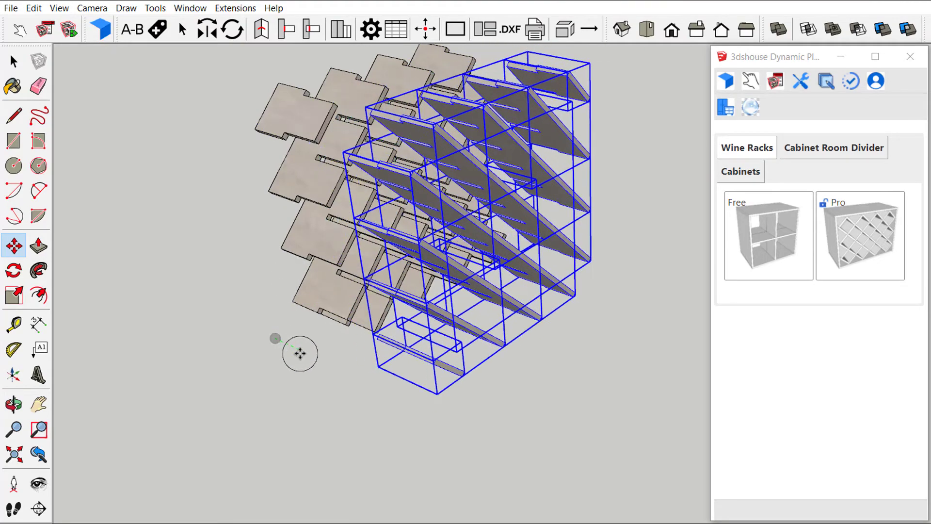
{"action": "mouse_move", "coordinate": [275, 338]}
{"action": "middle_mouse_down"}
{"action": "mouse_move", "coordinate": [377, 270]}
{"action": "mouse_move", "coordinate": [457, 336]}
{"action": "mouse_move", "coordinate": [385, 31]}
{"action": "mouse_move", "coordinate": [465, 204]}
{"action": "mouse_move", "coordinate": [588, 270]}
{"action": "mouse_move", "coordinate": [665, 199]}
{"action": "mouse_move", "coordinate": [551, 187]}
{"action": "mouse_move", "coordinate": [484, 195]}
{"action": "mouse_move", "coordinate": [624, 200]}
{"action": "middle_mouse_up"}
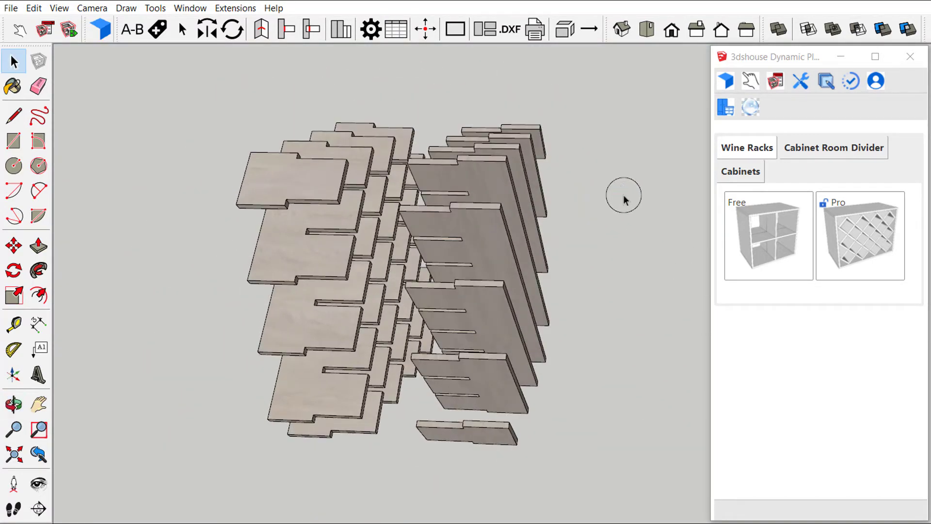
{"action": "mouse_move", "coordinate": [493, 453]}
{"action": "middle_mouse_down"}
{"action": "mouse_move", "coordinate": [536, 210]}
{"action": "mouse_move", "coordinate": [555, 368]}
{"action": "mouse_move", "coordinate": [326, 357]}
{"action": "mouse_move", "coordinate": [436, 286]}
{"action": "mouse_move", "coordinate": [391, 220]}
{"action": "mouse_move", "coordinate": [424, 270]}
{"action": "mouse_move", "coordinate": [483, 187]}
{"action": "mouse_move", "coordinate": [528, 235]}
{"action": "mouse_move", "coordinate": [465, 190]}
{"action": "middle_mouse_up"}
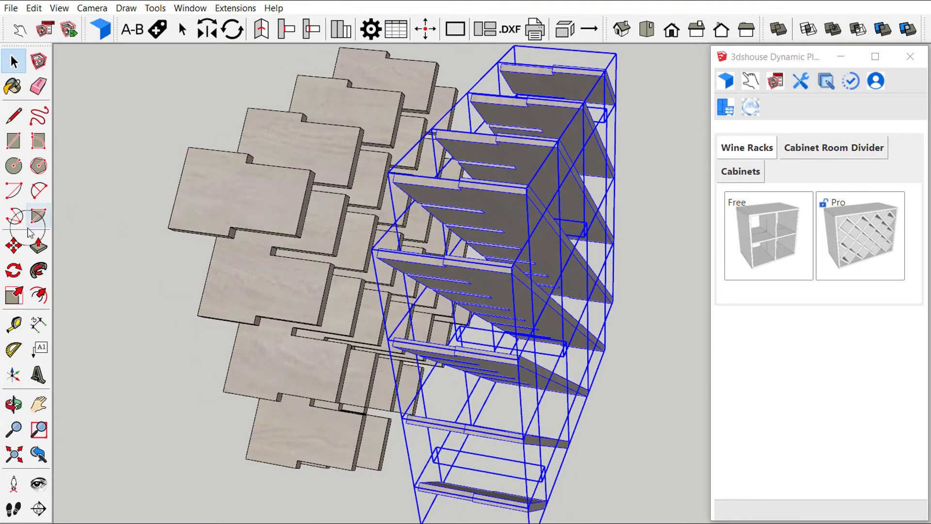
Step: Snap the moved board set back onto its original position to reassemble the rack
{"action": "left_click", "coordinate": [458, 185]}
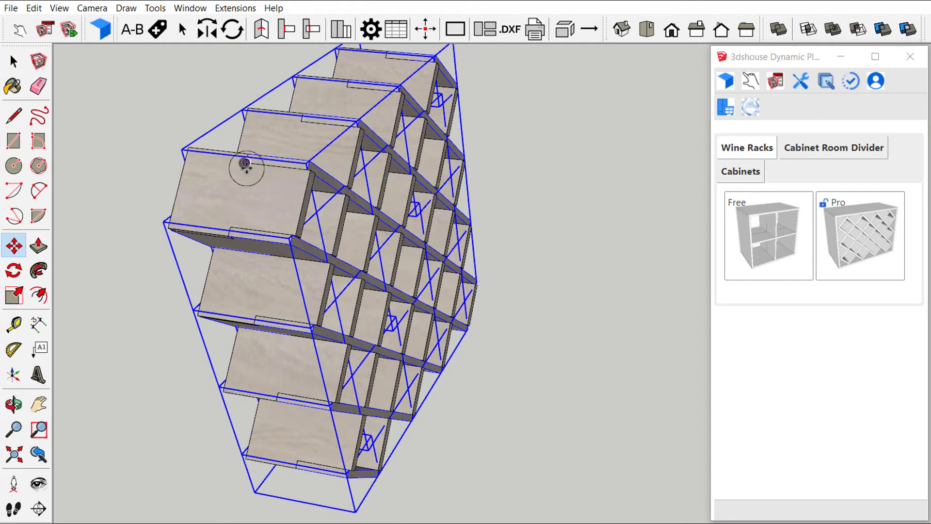
{"action": "scroll", "coordinate": [246, 167], "scroll_direction": "up", "scroll_amount": 3}
{"action": "scroll", "coordinate": [272, 169], "scroll_direction": "up", "scroll_amount": 3}
{"action": "left_click", "coordinate": [309, 173]}
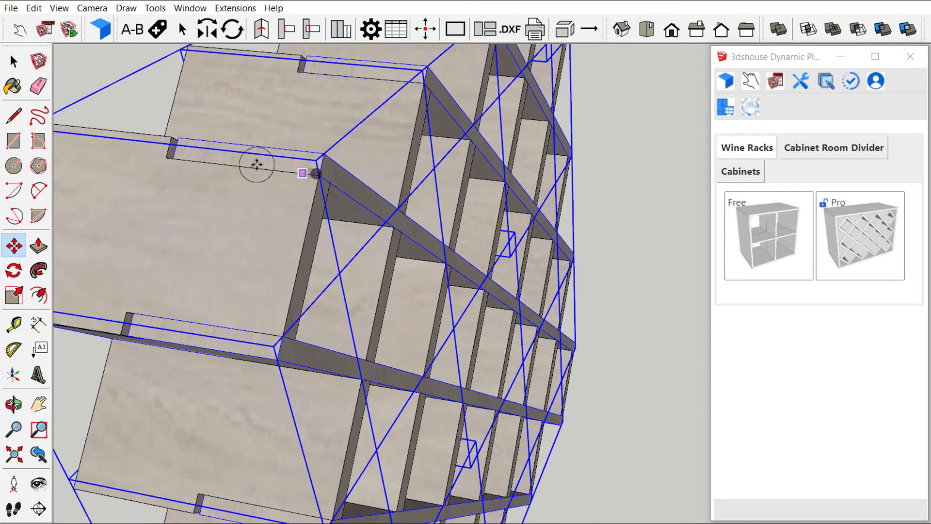
{"action": "scroll", "coordinate": [254, 162], "scroll_direction": "down", "scroll_amount": 5}
{"action": "middle_click_drag", "start_coordinate": [431, 202], "coordinate": [493, 200]}
Step: Zoom extents to show the rack alongside the sheet-1 and sheet-2 cutting layouts
{"action": "key", "text": "space"}
{"action": "left_click", "coordinate": [286, 130]}
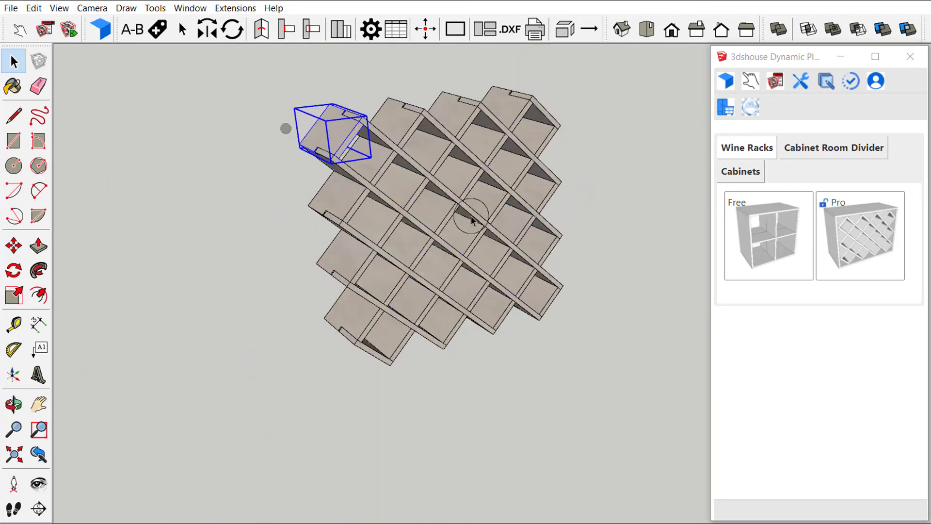
{"action": "mouse_move", "coordinate": [286, 130]}
{"action": "middle_mouse_down"}
{"action": "mouse_move", "coordinate": [177, 357]}
{"action": "mouse_move", "coordinate": [435, 329]}
{"action": "mouse_move", "coordinate": [615, 268]}
{"action": "middle_mouse_up"}
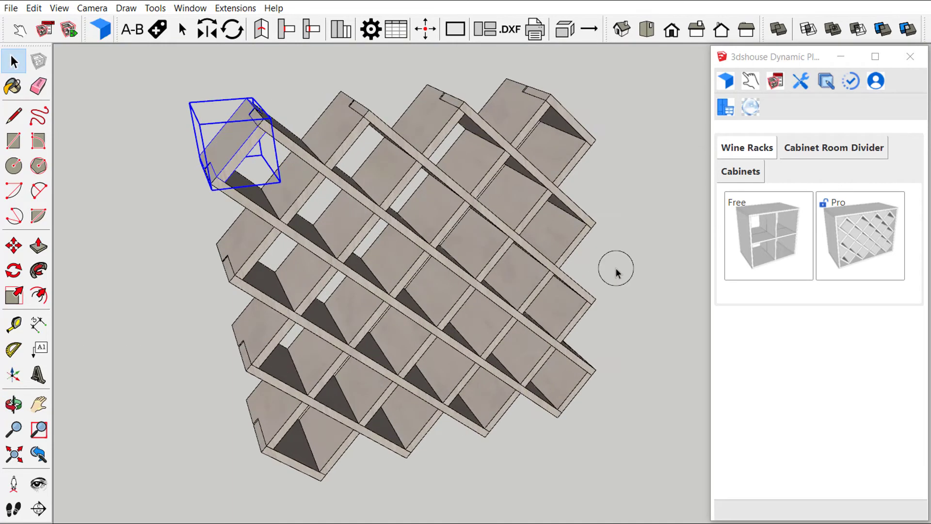
{"action": "left_click", "coordinate": [615, 268]}
{"action": "middle_click_drag", "start_coordinate": [511, 266], "coordinate": [514, 235]}
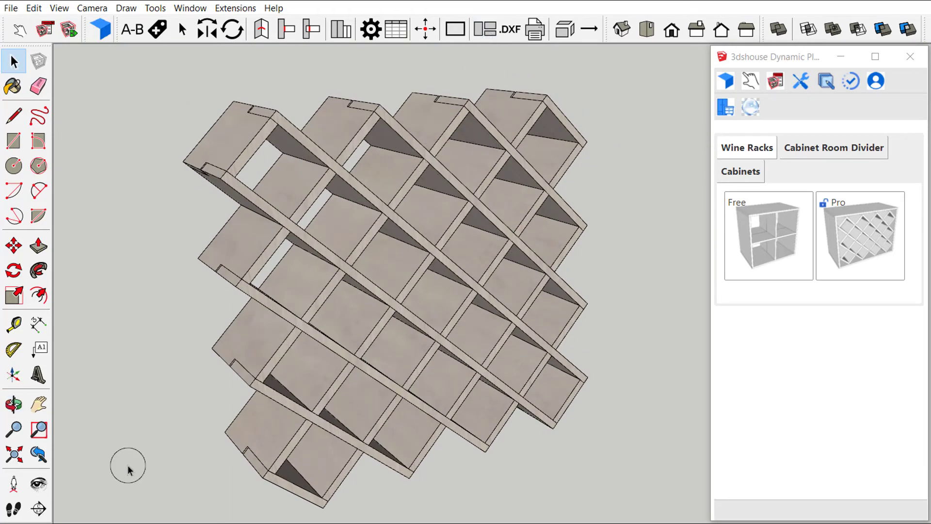
{"action": "left_click", "coordinate": [11, 461]}
{"action": "middle_click_drag", "start_coordinate": [142, 353], "coordinate": [309, 379]}
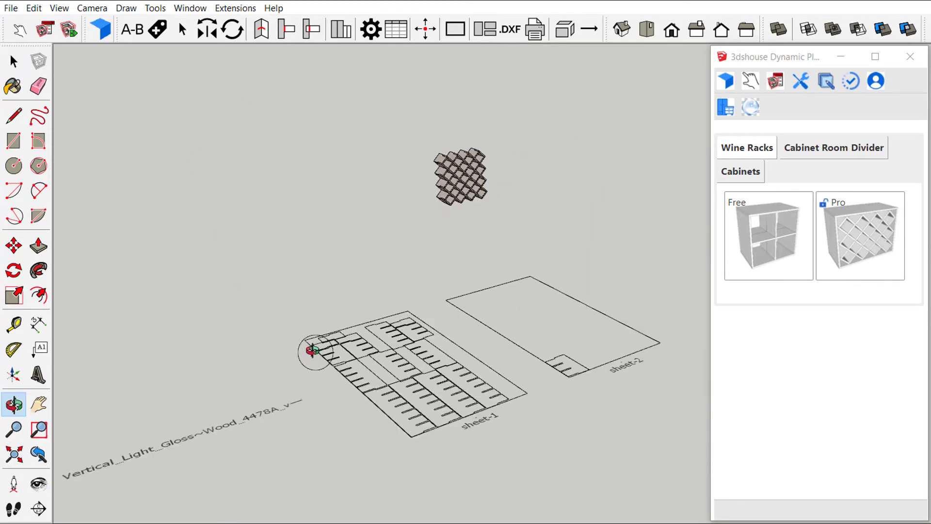
Step: Move the grouped sheet-1 and sheet-2 cutting layouts to sit beside the assembled lattice rack
{"action": "left_click", "coordinate": [476, 460]}
{"action": "middle_click_drag", "start_coordinate": [477, 460], "coordinate": [318, 404]}
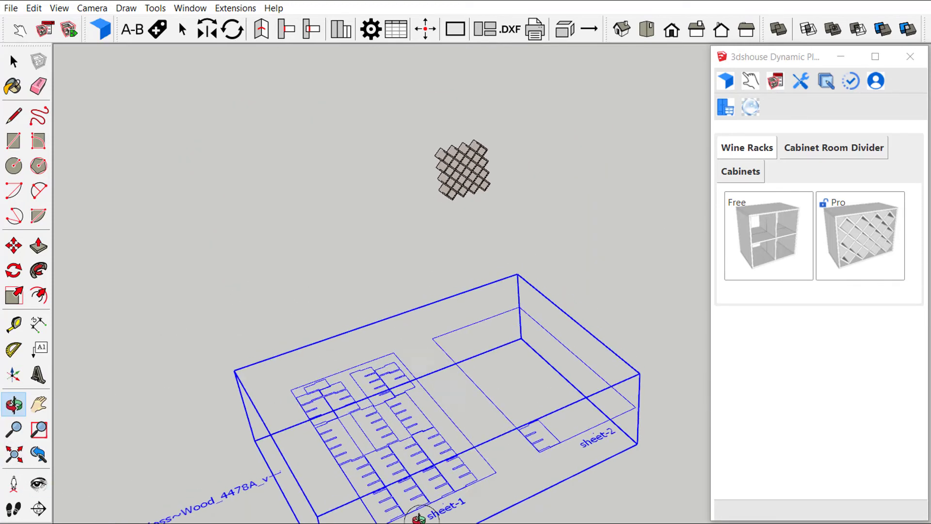
{"action": "key", "text": "m"}
{"action": "left_click", "coordinate": [289, 389]}
{"action": "scroll", "coordinate": [460, 208], "scroll_direction": "up", "scroll_amount": 1}
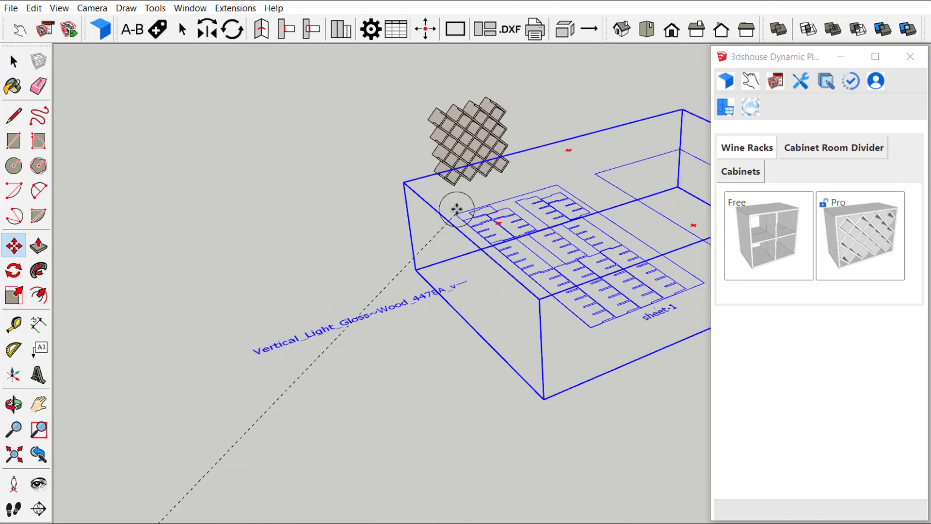
{"action": "scroll", "coordinate": [440, 177], "scroll_direction": "up", "scroll_amount": 3}
{"action": "scroll", "coordinate": [340, 213], "scroll_direction": "down", "scroll_amount": 3}
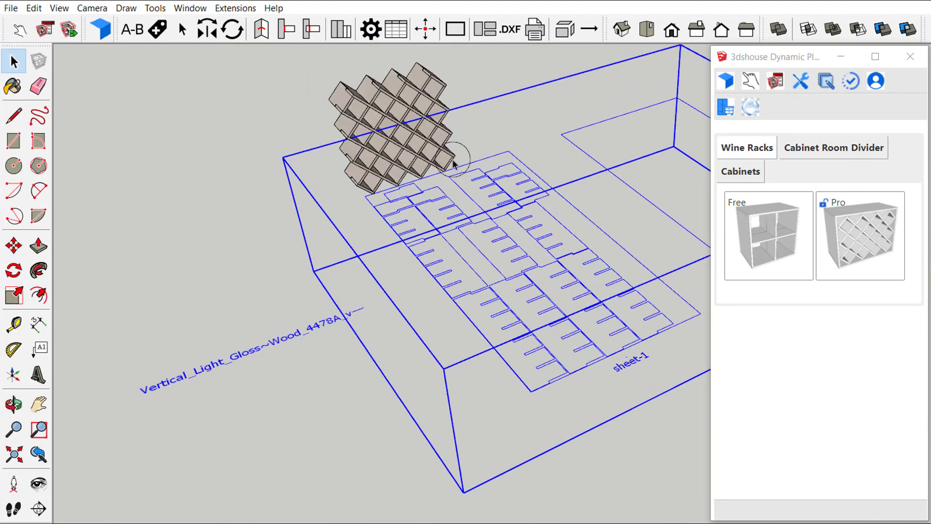